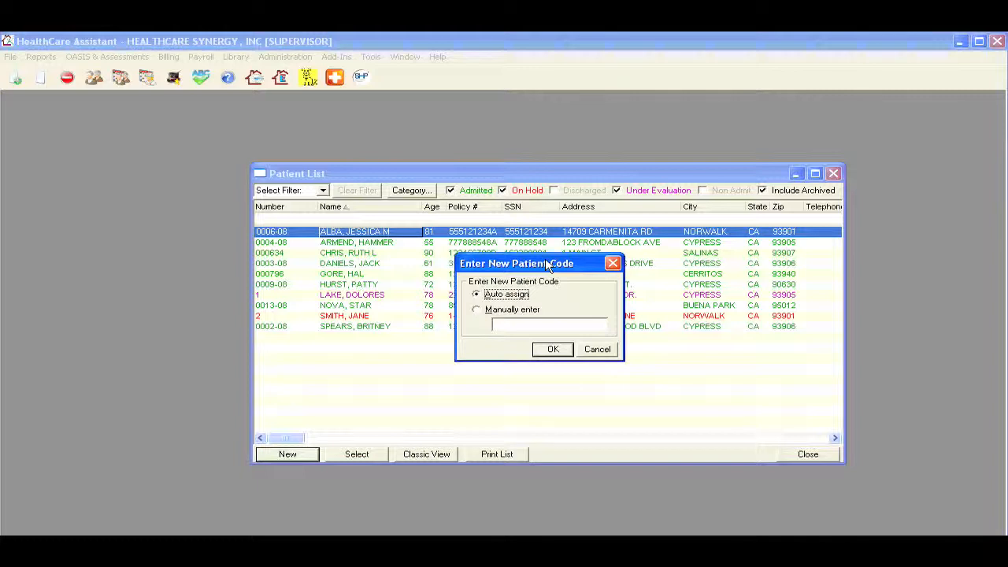
Manually assign the new patient's code instead of using automatic assignment, and create the patient record.
click(514, 310)
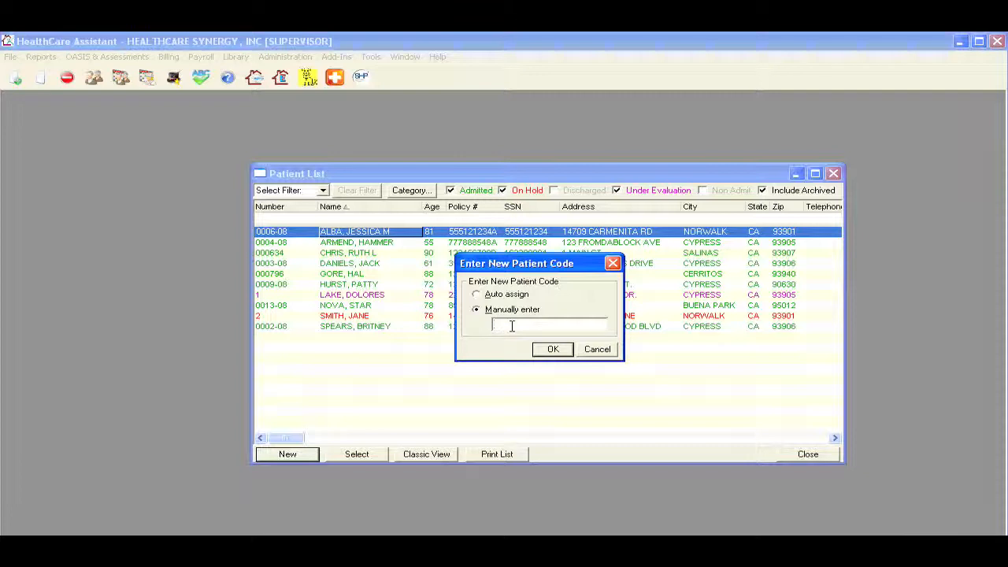
text(00079-12)
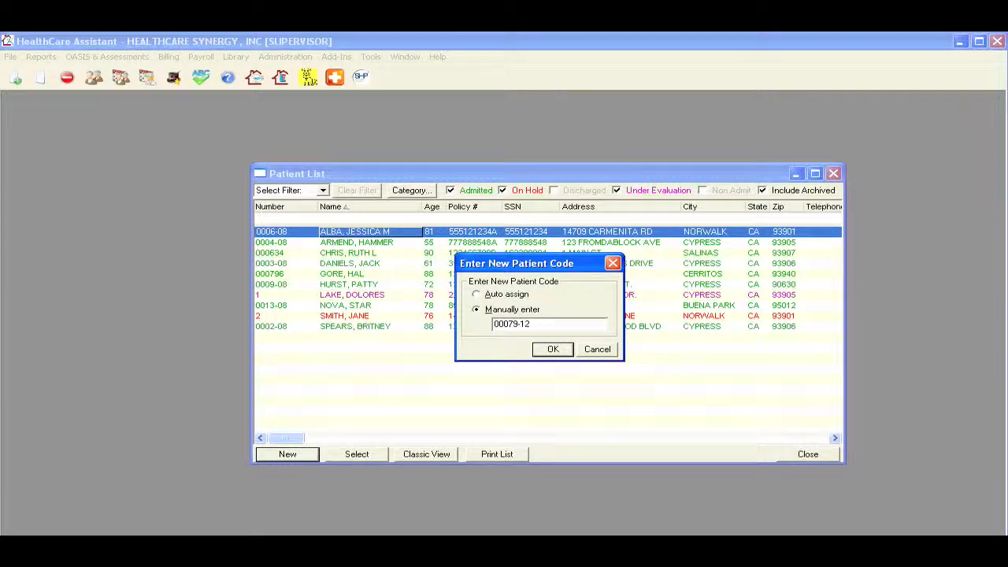
key(Return)
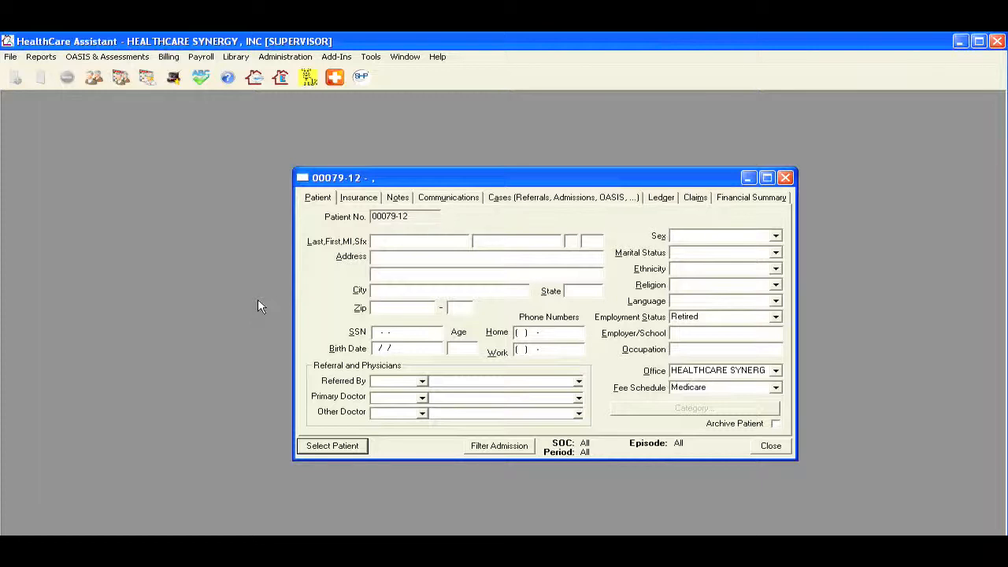
Enter the patient's last and first name in the new patient record.
click(315, 198)
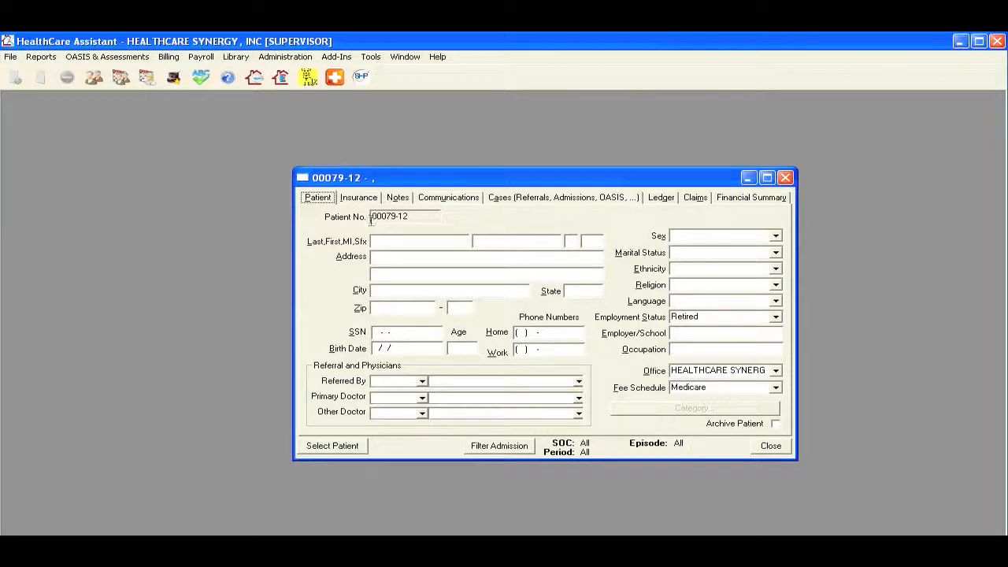
click(379, 242)
text(Samu)
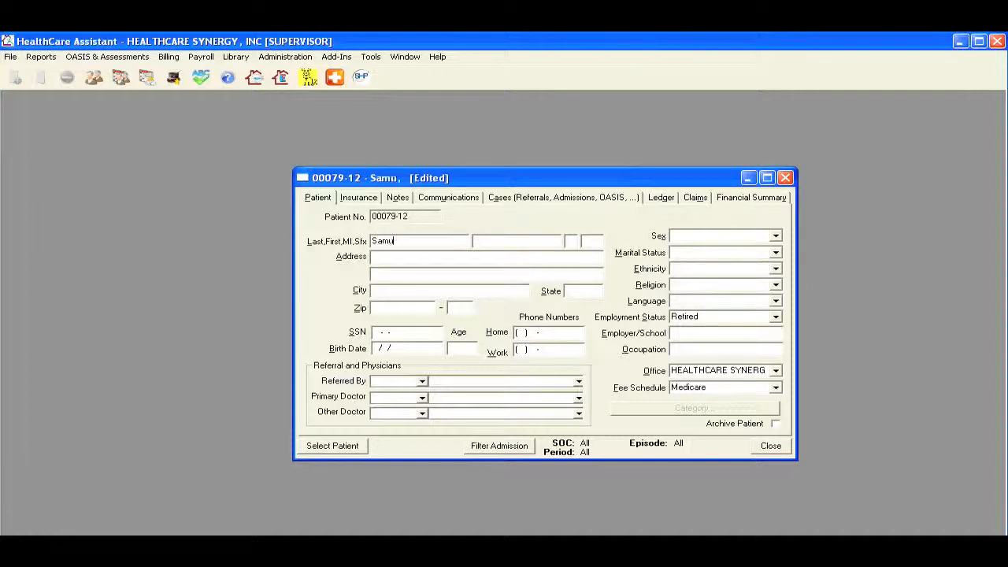
text(elJoe)
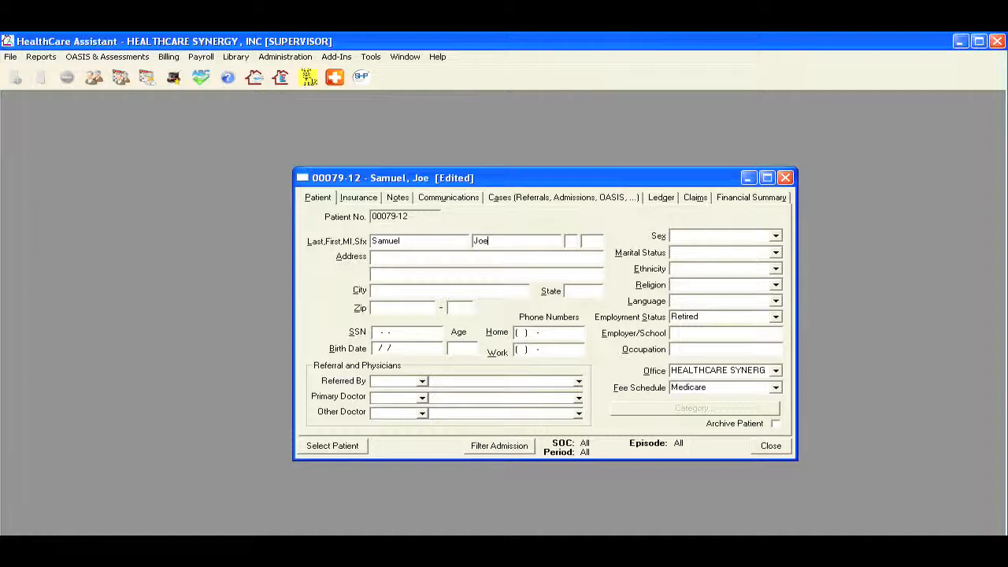
Fill in the patient's street address and ZIP code.
key(Tab)
text(1234 Sa)
key(BackSpace)
key(BackSpace)
text(Corporate Ave.)
key(Tab)
key(Tab)
text(90630)
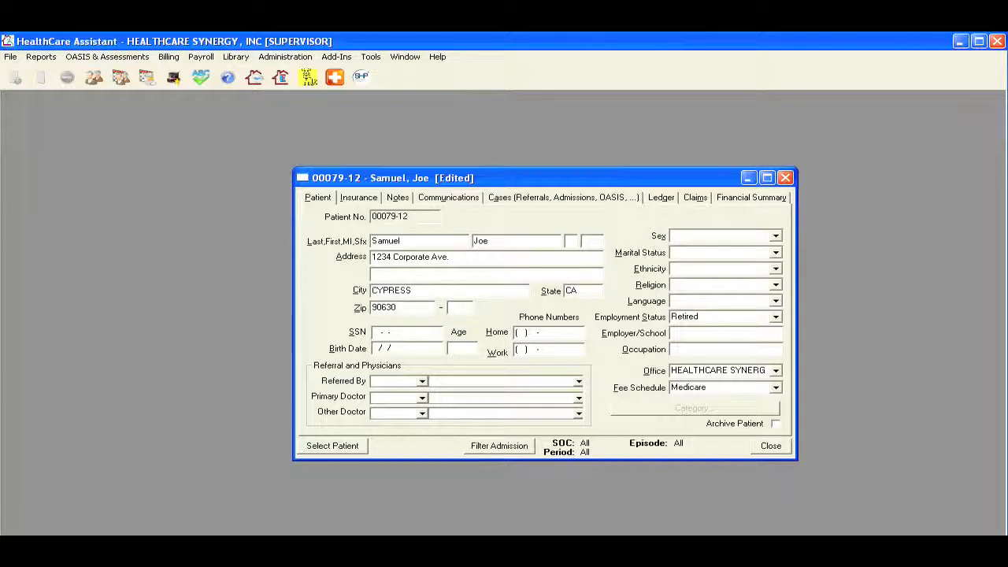
Enter the patient's Social Security number and birth date.
key(Tab)
key(Tab)
key(Tab)
text(123-45-678)
key(Tab)
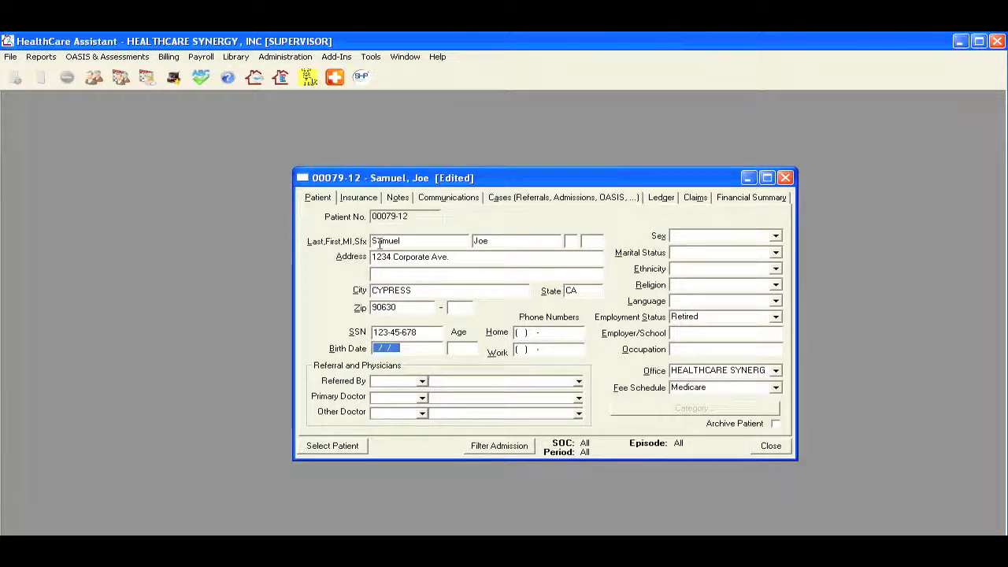
text(01/15/1944)
key(Tab)
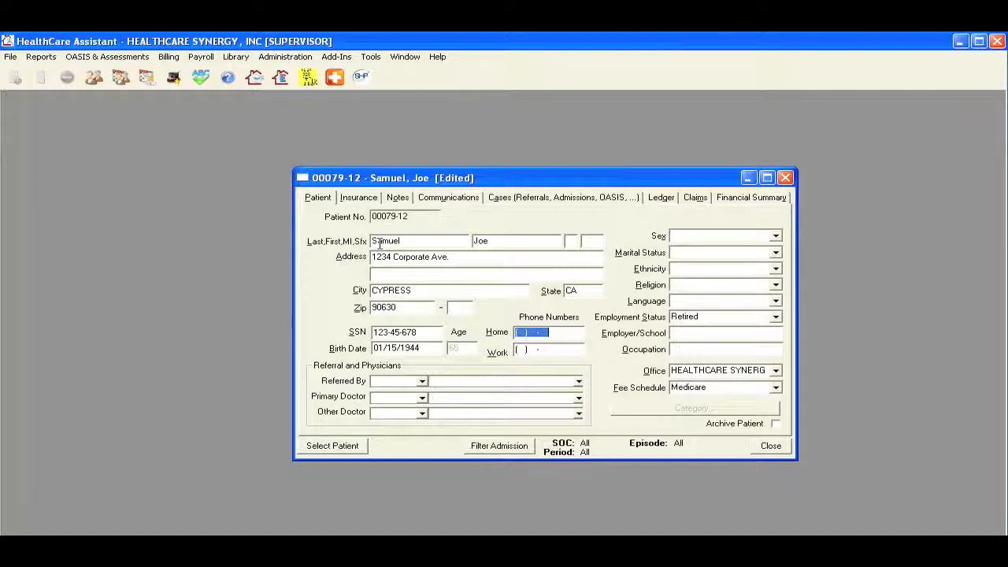
Fill in the patient's home and work phone numbers.
text(714) 555-1212)
key(Tab)
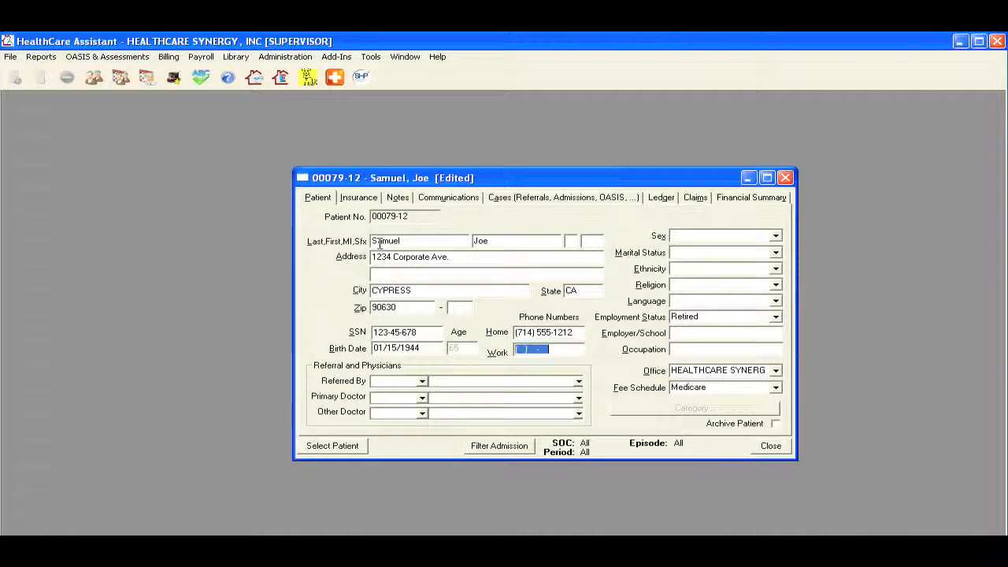
text(714) 555-12)
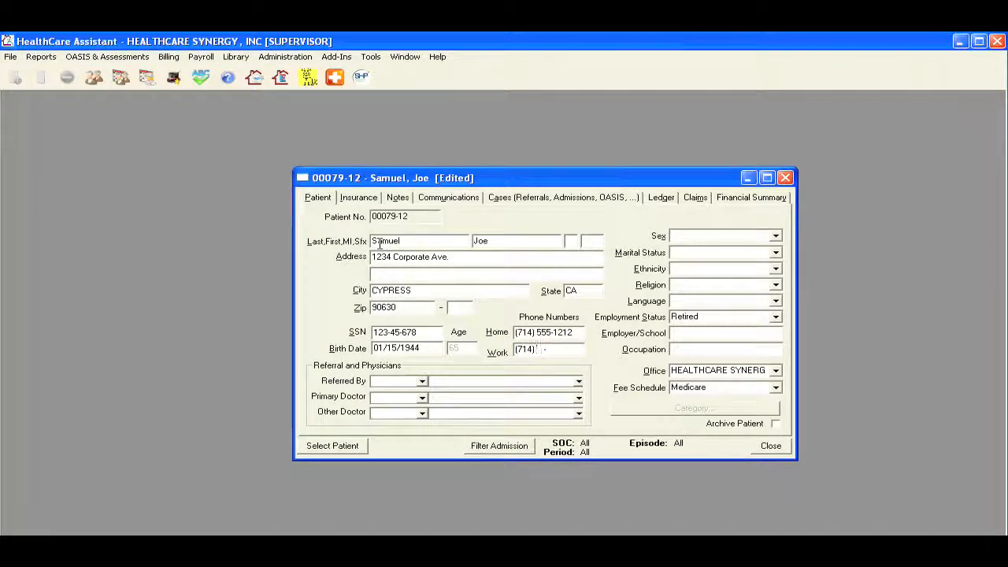
text(12)
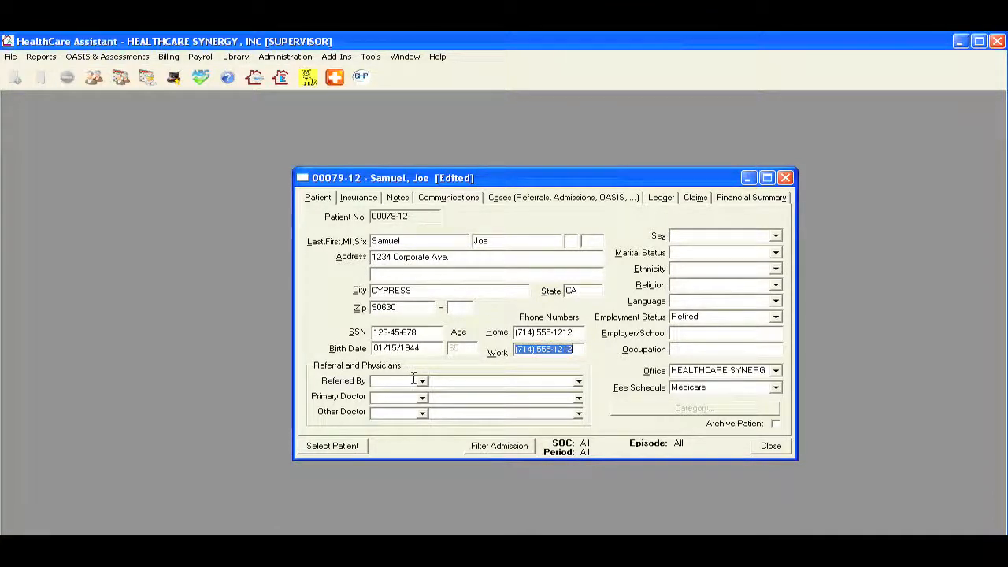
Set the patient's referral source to General Hospital, code 3.
click(413, 379)
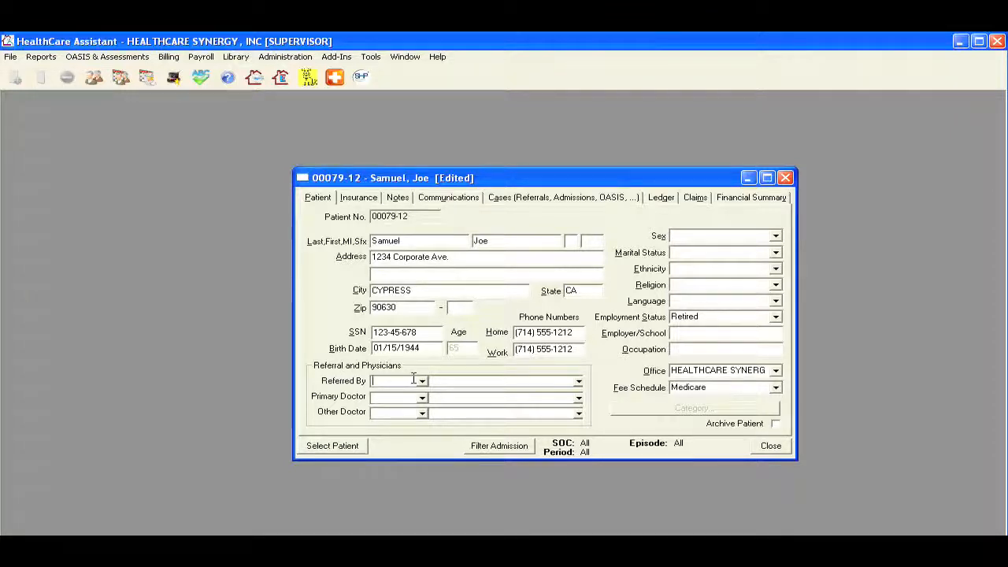
text(3)
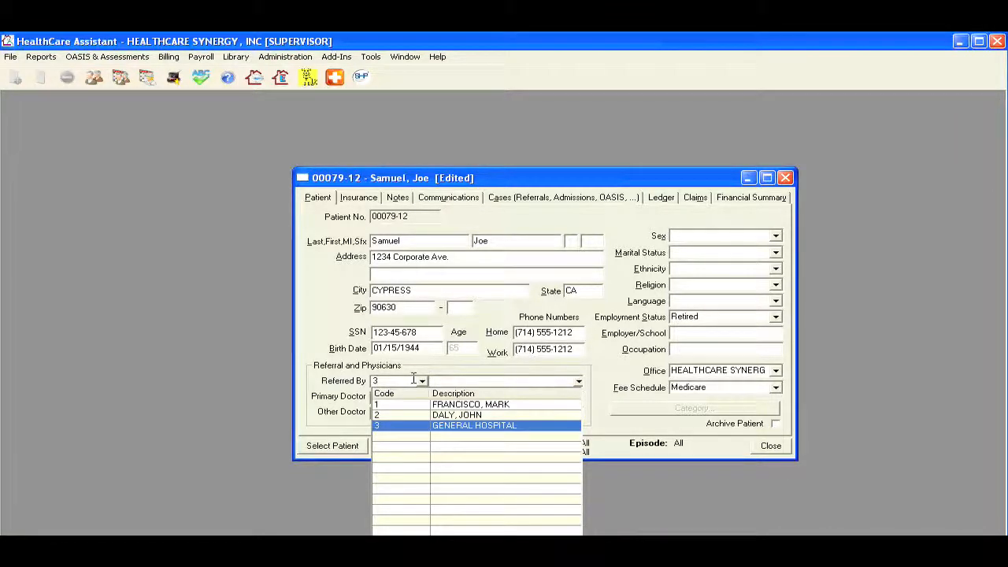
key(Tab)
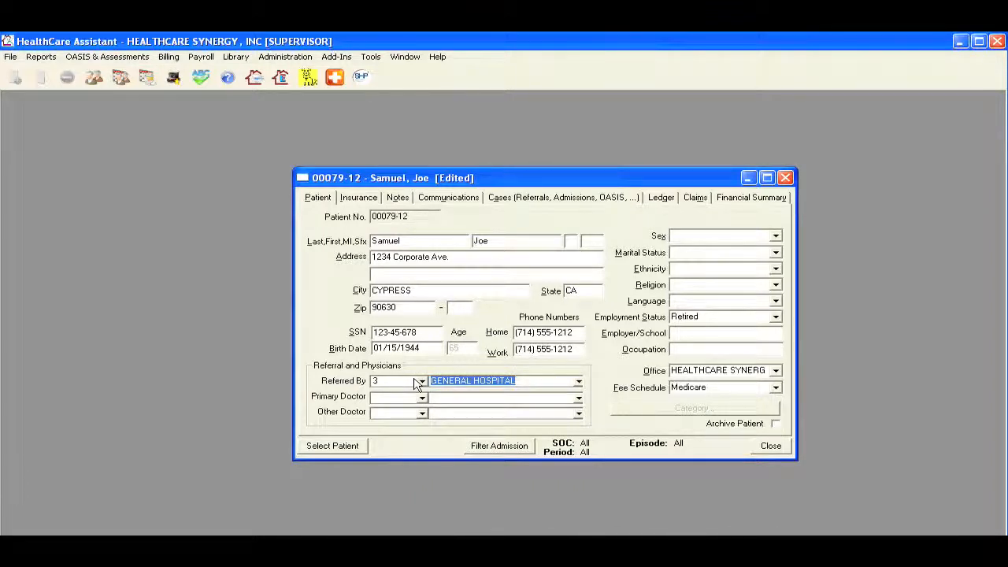
Assign the physician with code 2 as primary doctor and the physician with code 1 as other doctor.
key(Tab)
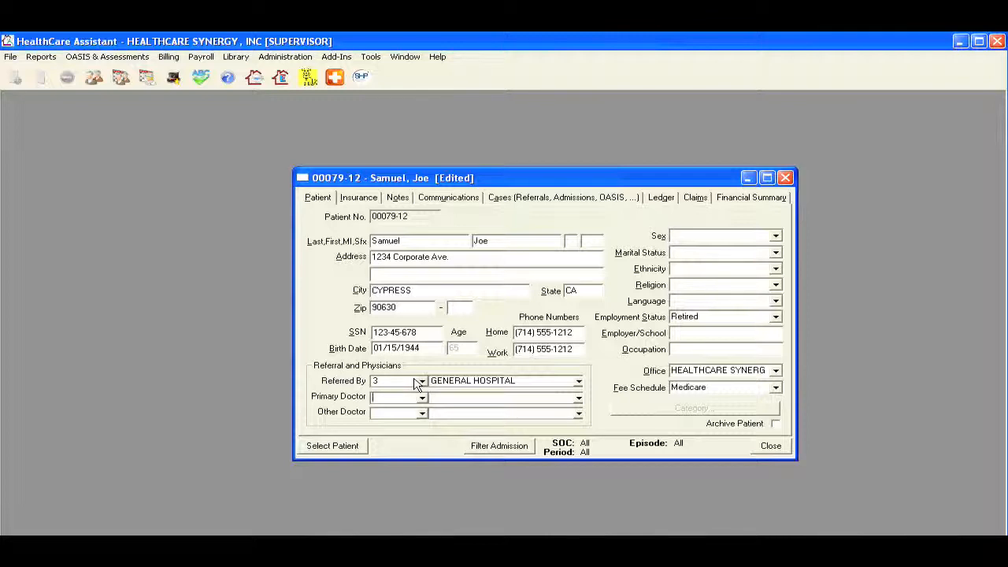
click(422, 399)
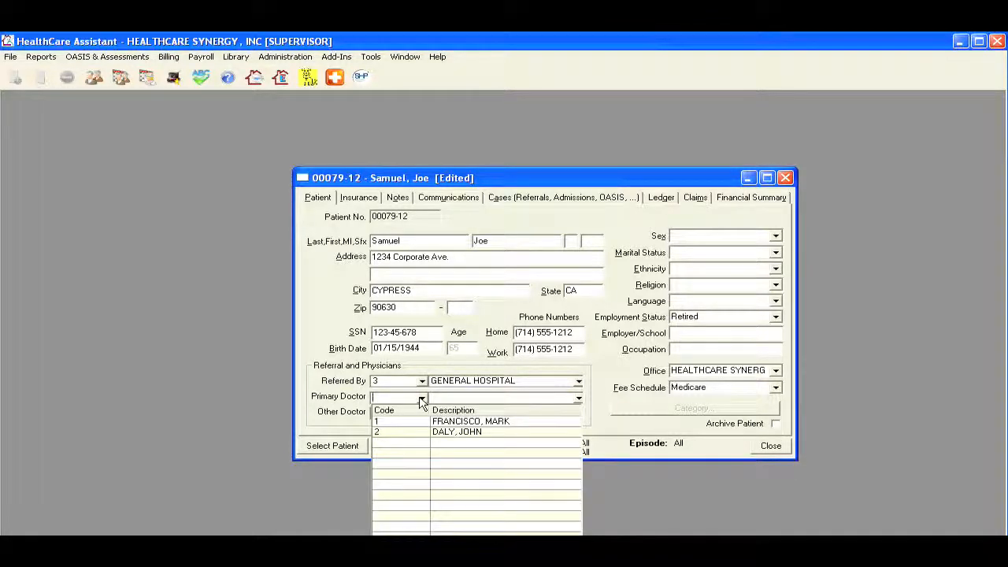
click(422, 400)
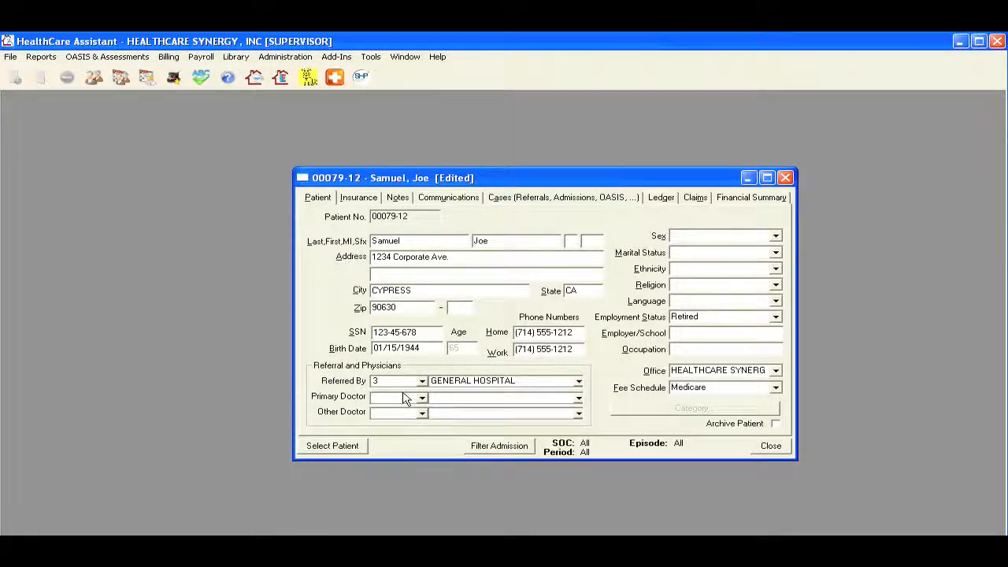
key(Down)
key(Down)
key(Tab)
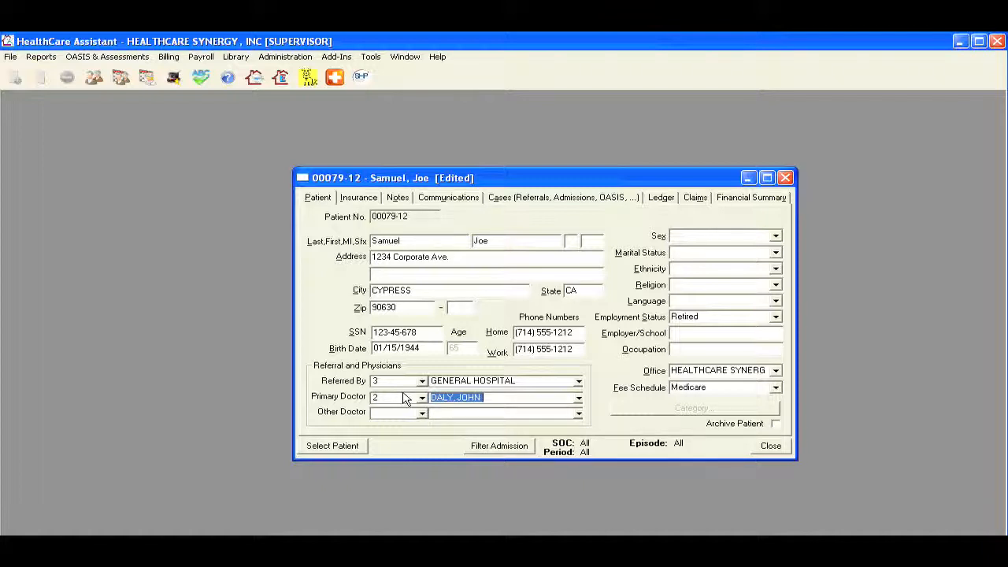
key(Tab)
key(Down)
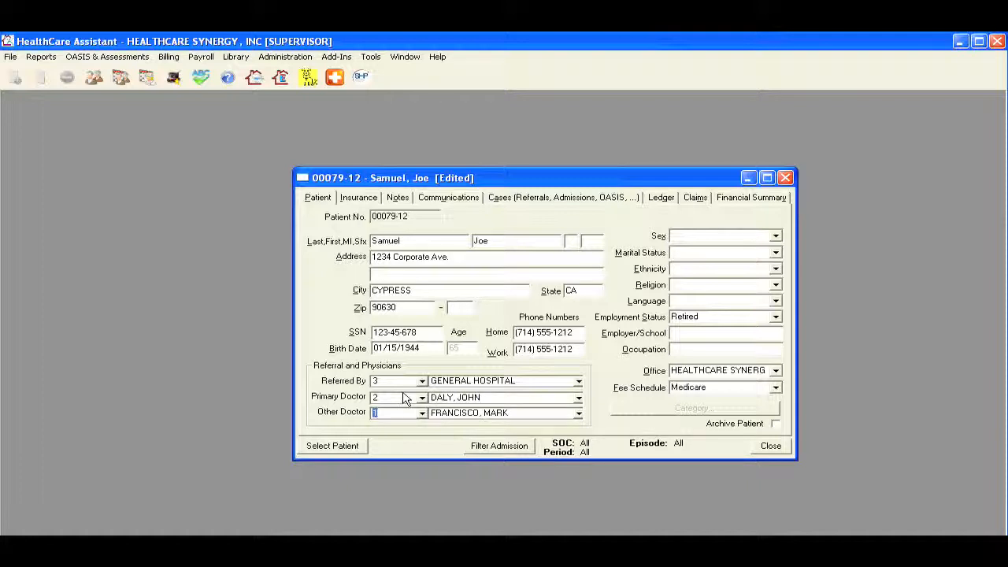
Set the patient's demographics to sex Male, marital status Married and ethnicity Filipino.
key(Tab)
key(Tab)
key(alt+Down)
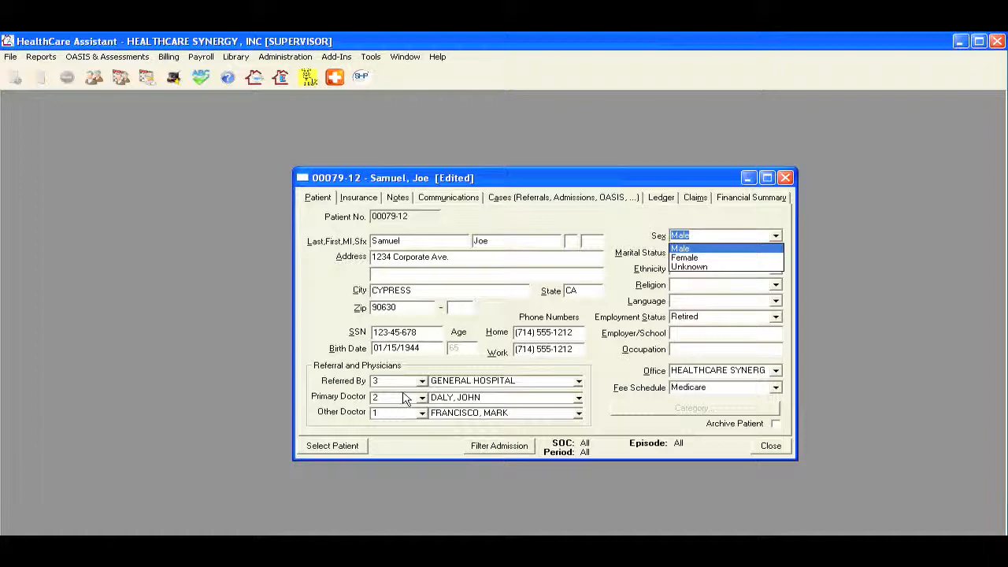
key(Tab)
key(alt+Down)
key(Down)
key(Down)
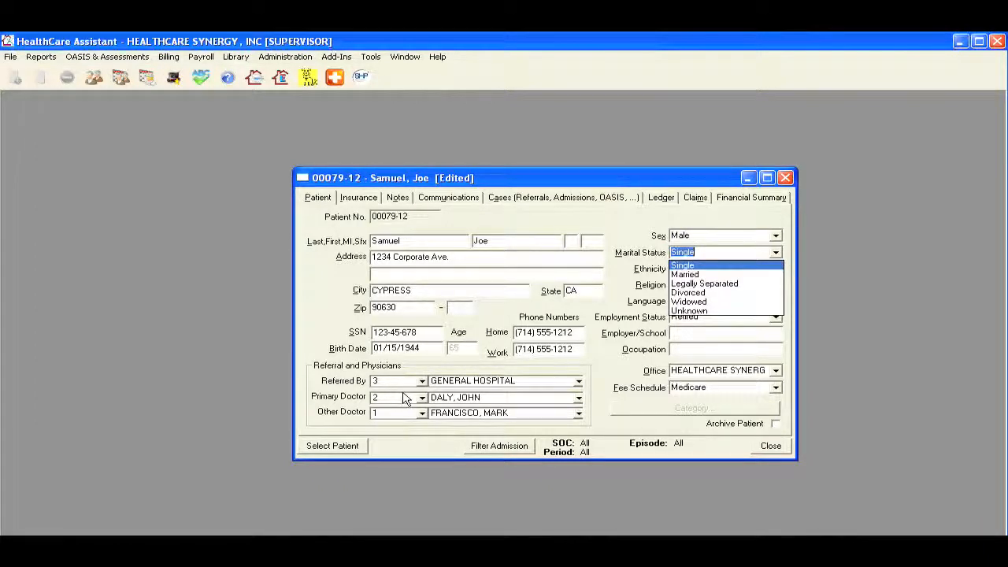
key(Tab)
key(f)
key(Tab)
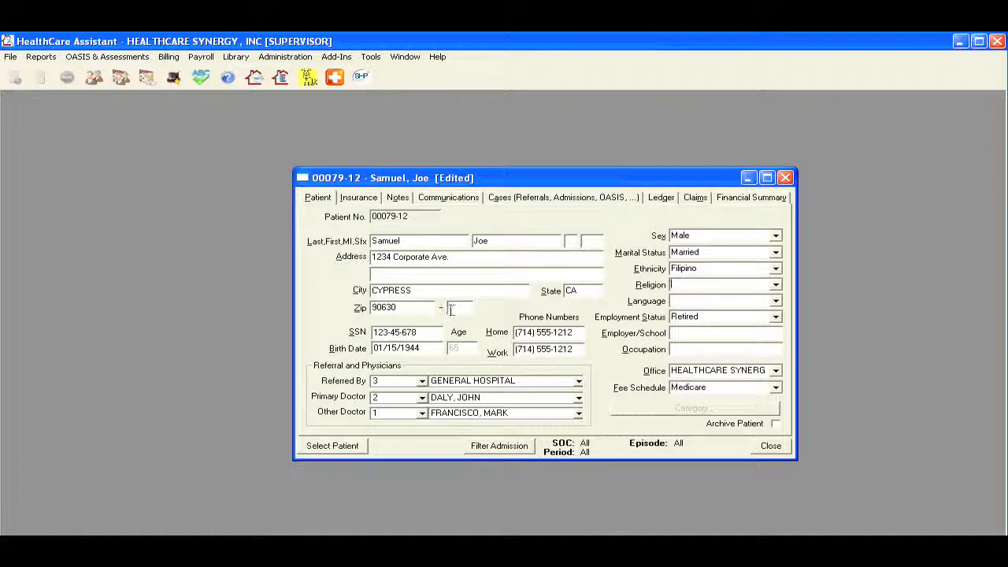
Close the patient record with its changes saved, and select the new patient in the patient list.
click(770, 447)
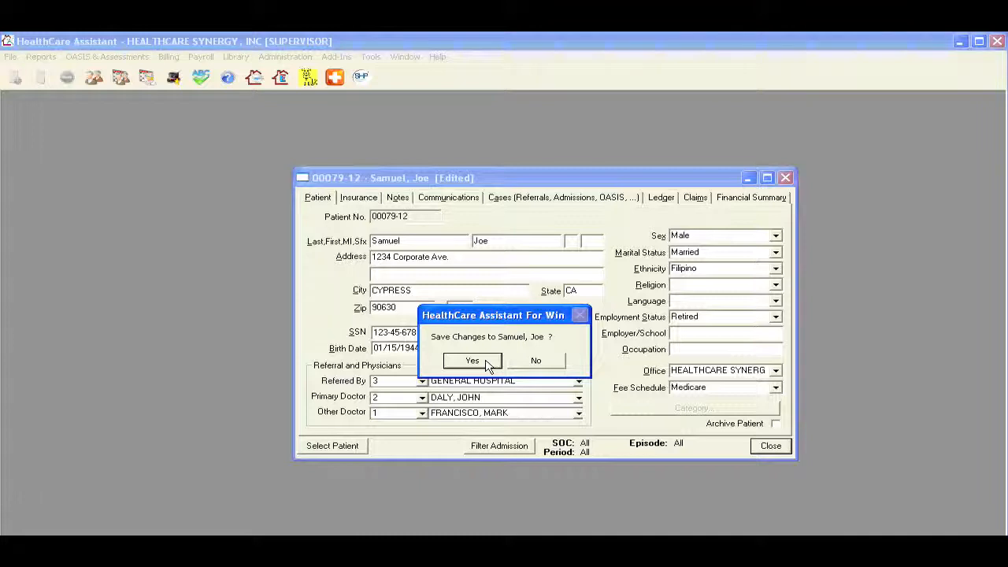
click(487, 364)
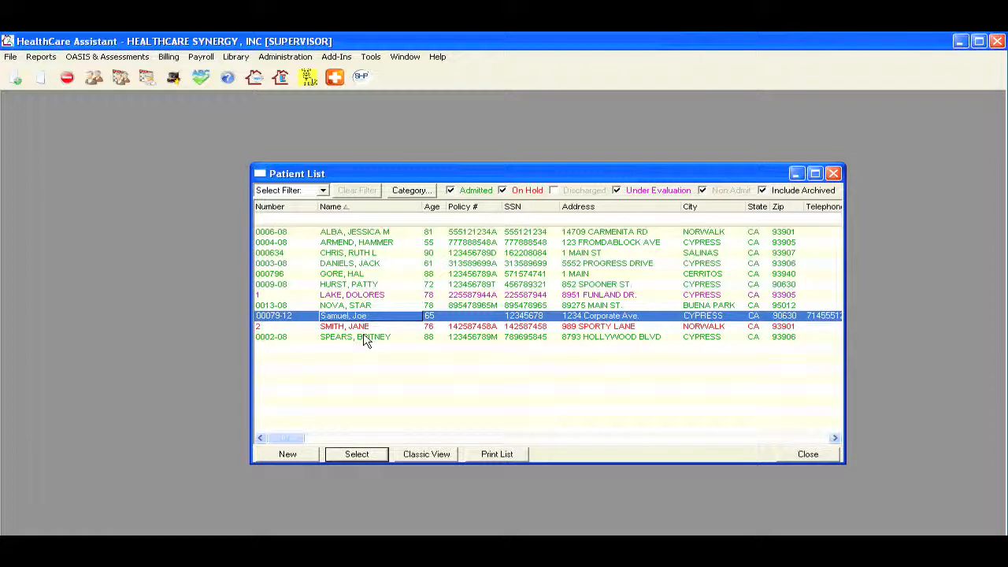
click(364, 308)
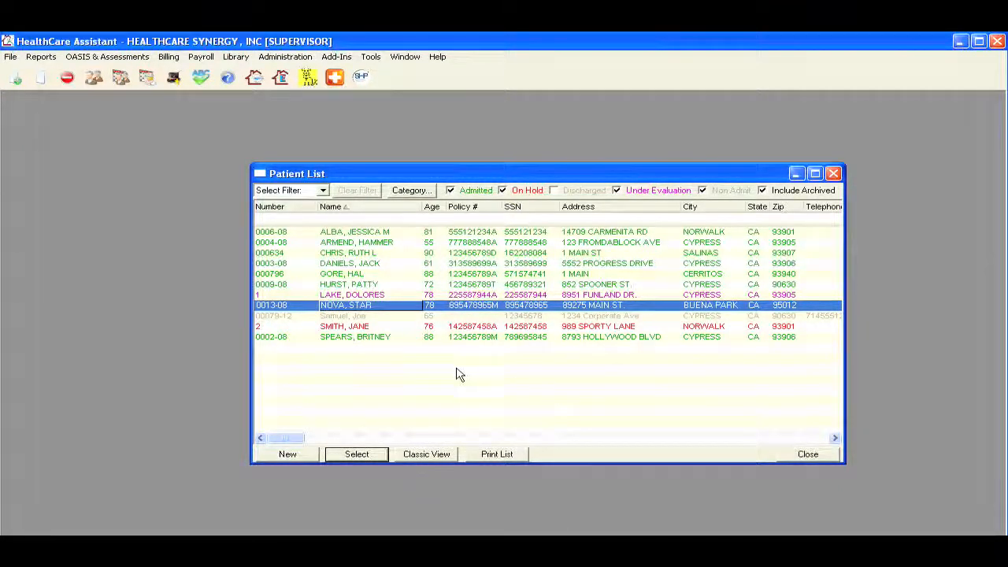
click(359, 316)
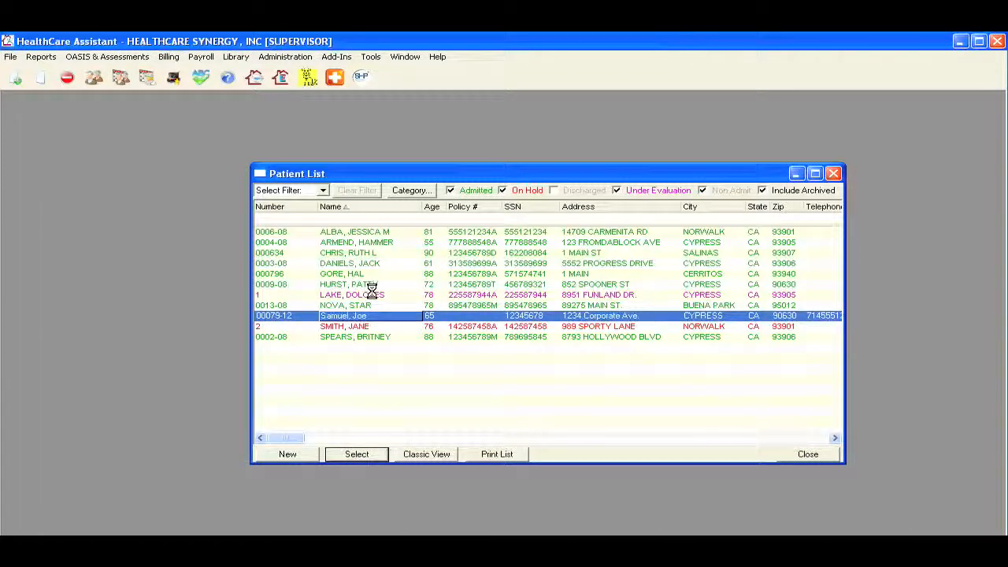